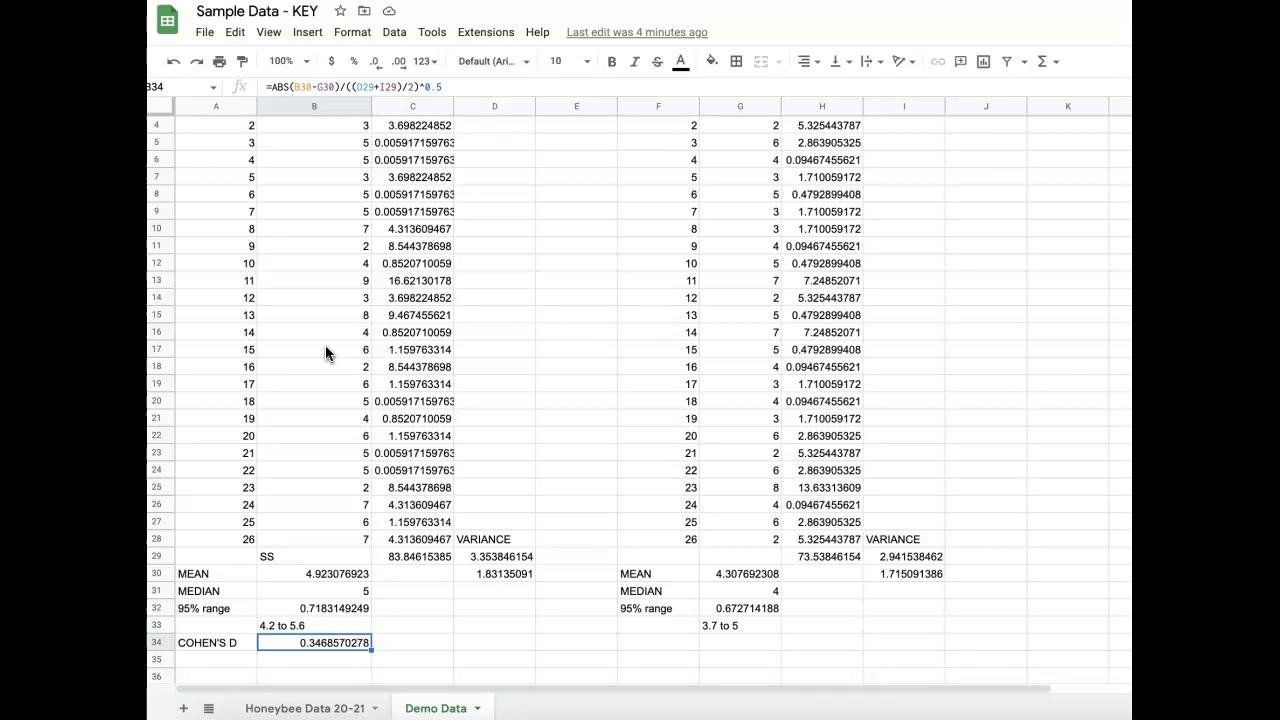
# Label cell A35, directly below the COHEN'S D label, as "SE"
pyautogui.click(204, 656)
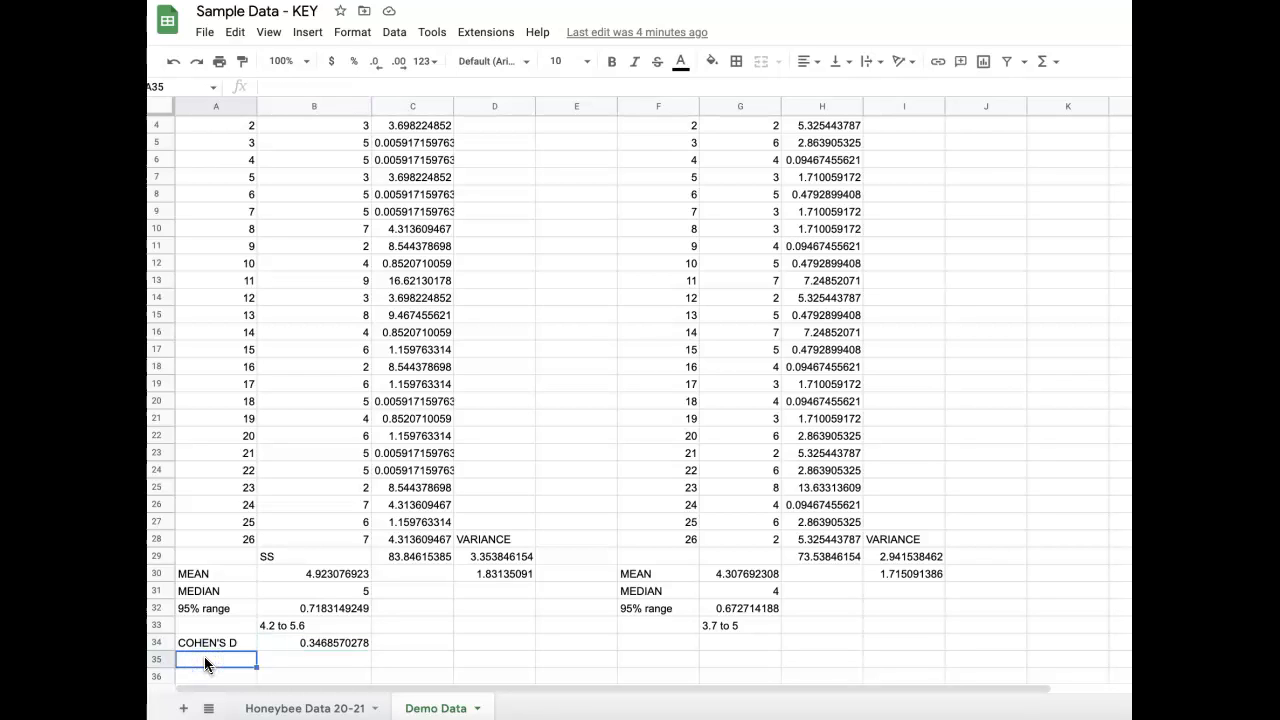
pyautogui.write('SE')
pyautogui.press('Tab')
# Calculate the standard error in B35 from both variances with the formula =((D29/26+I29/26))^0.5
pyautogui.write('=(')
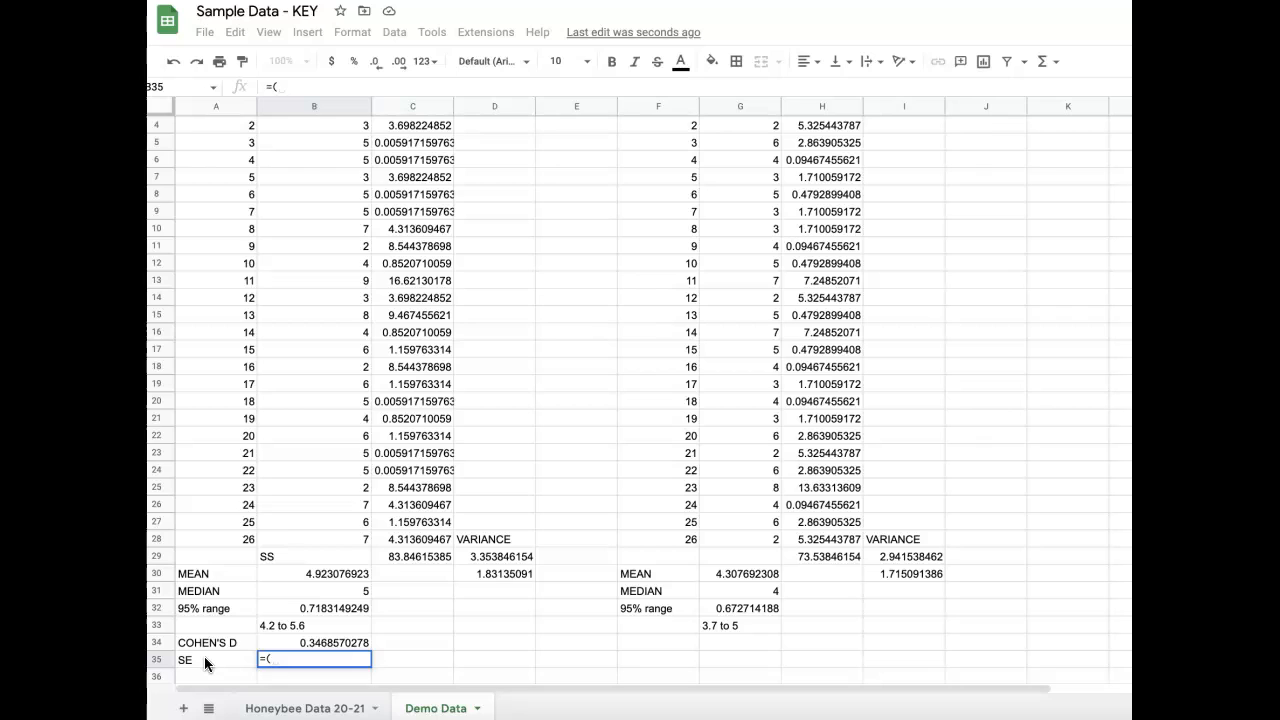
pyautogui.write('(')
pyautogui.click(508, 558)
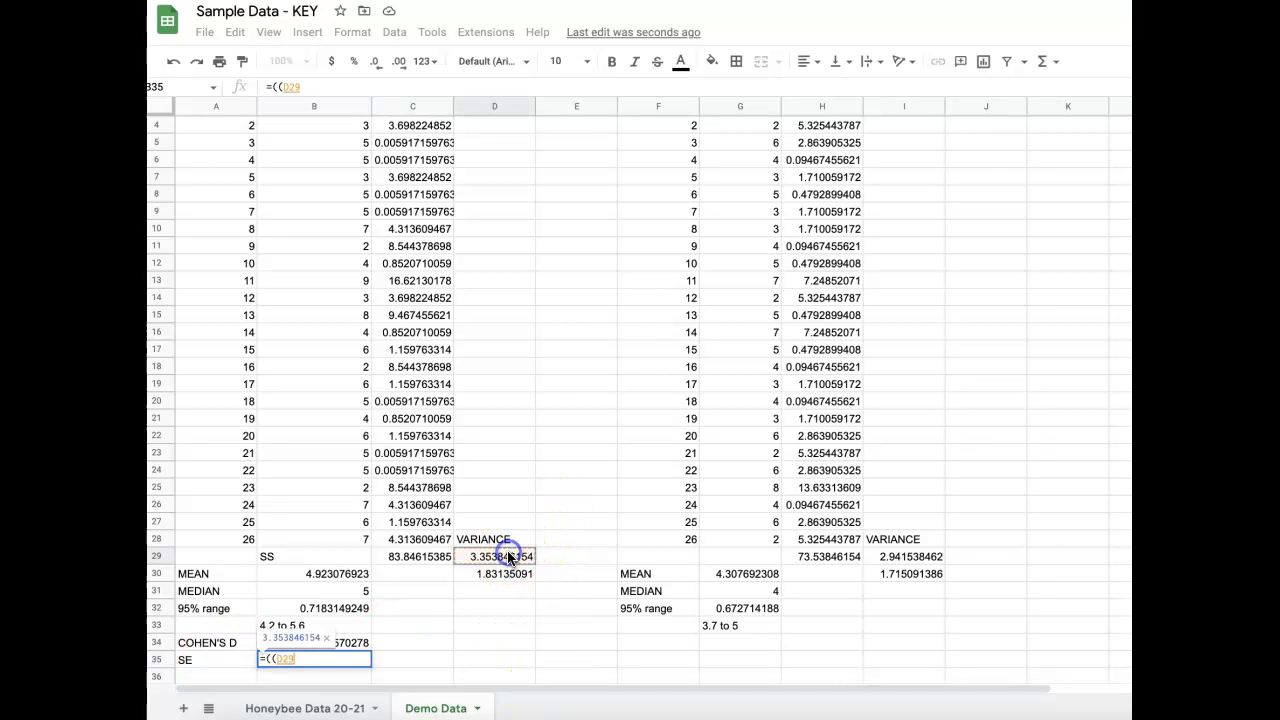
pyautogui.write('/')
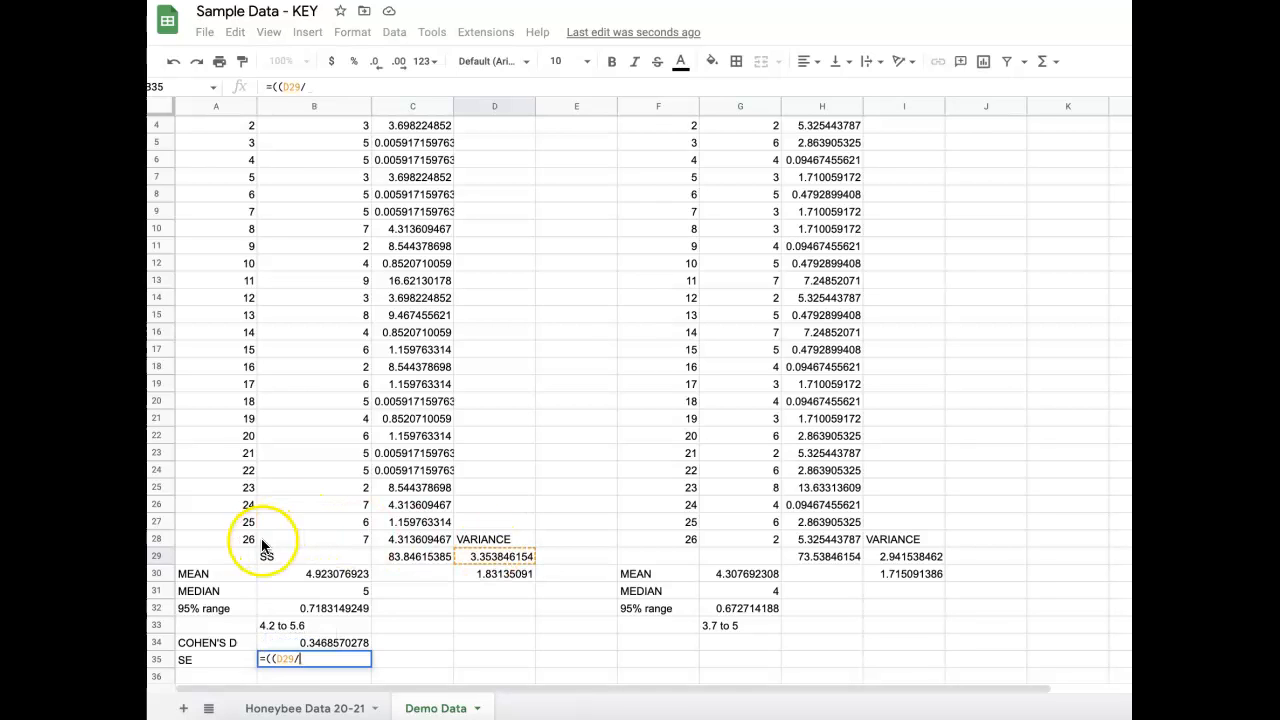
pyautogui.write('26+')
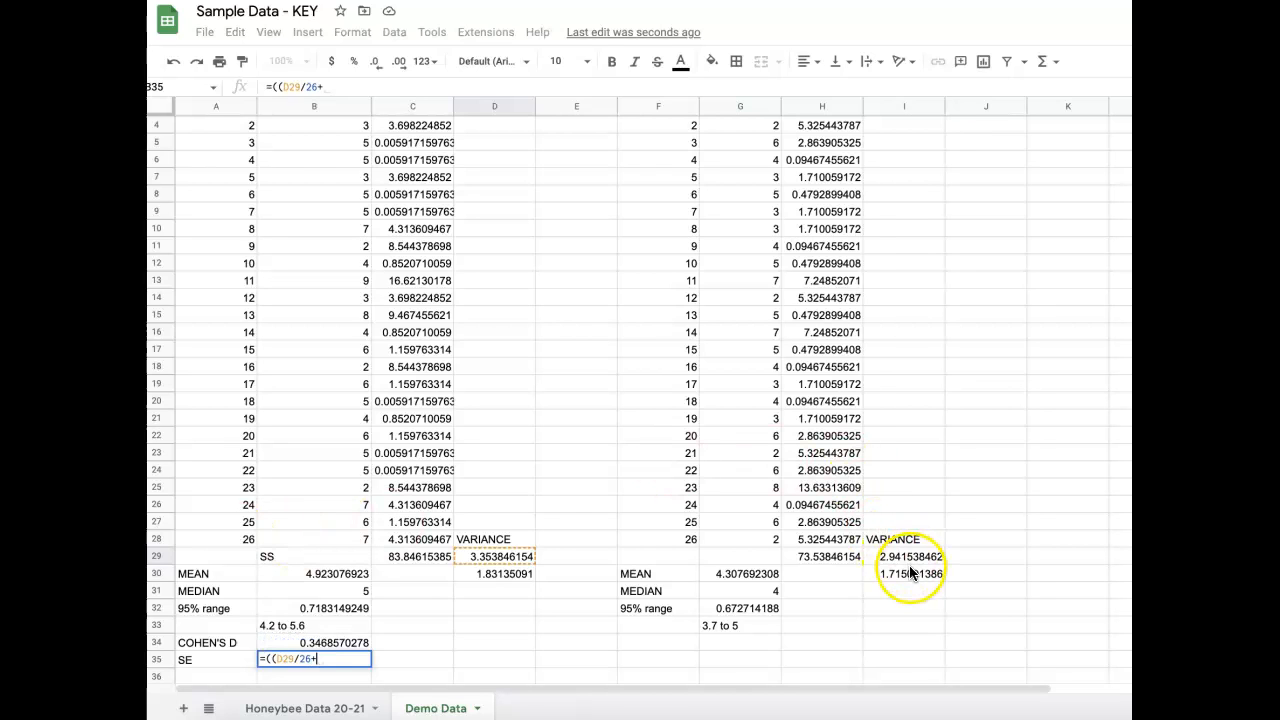
pyautogui.click(909, 561)
pyautogui.write('/')
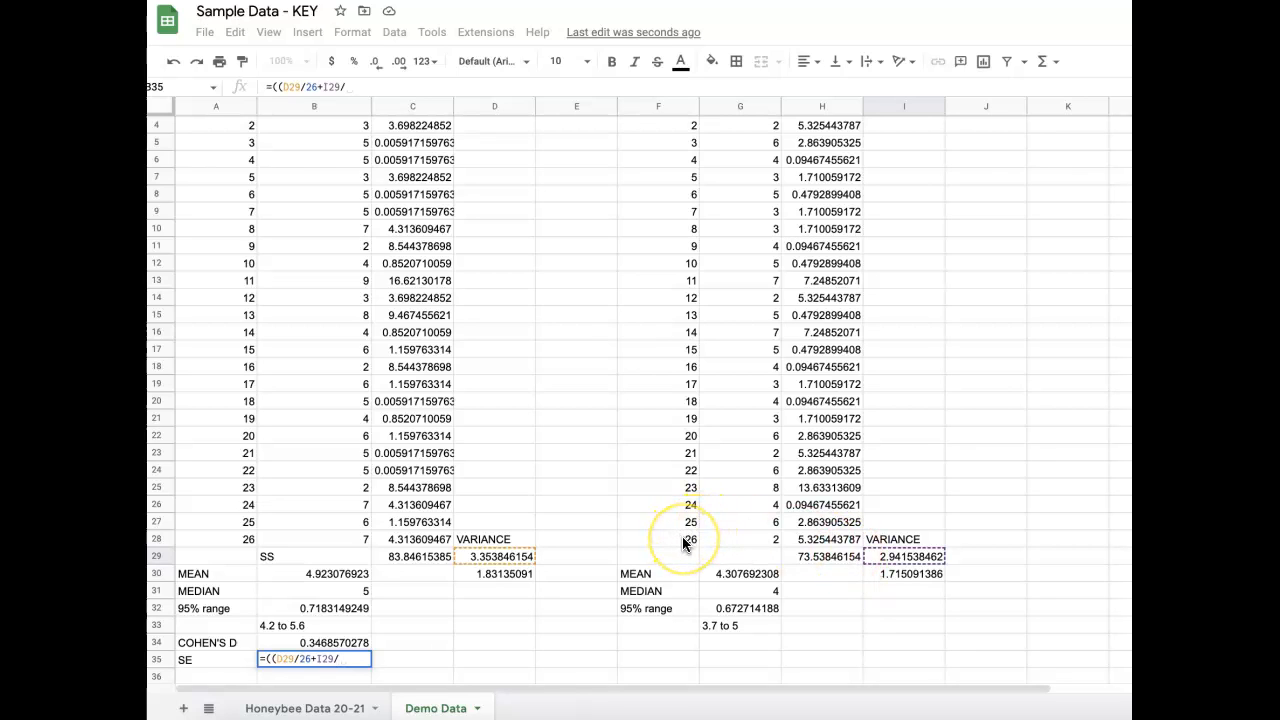
pyautogui.write('26')
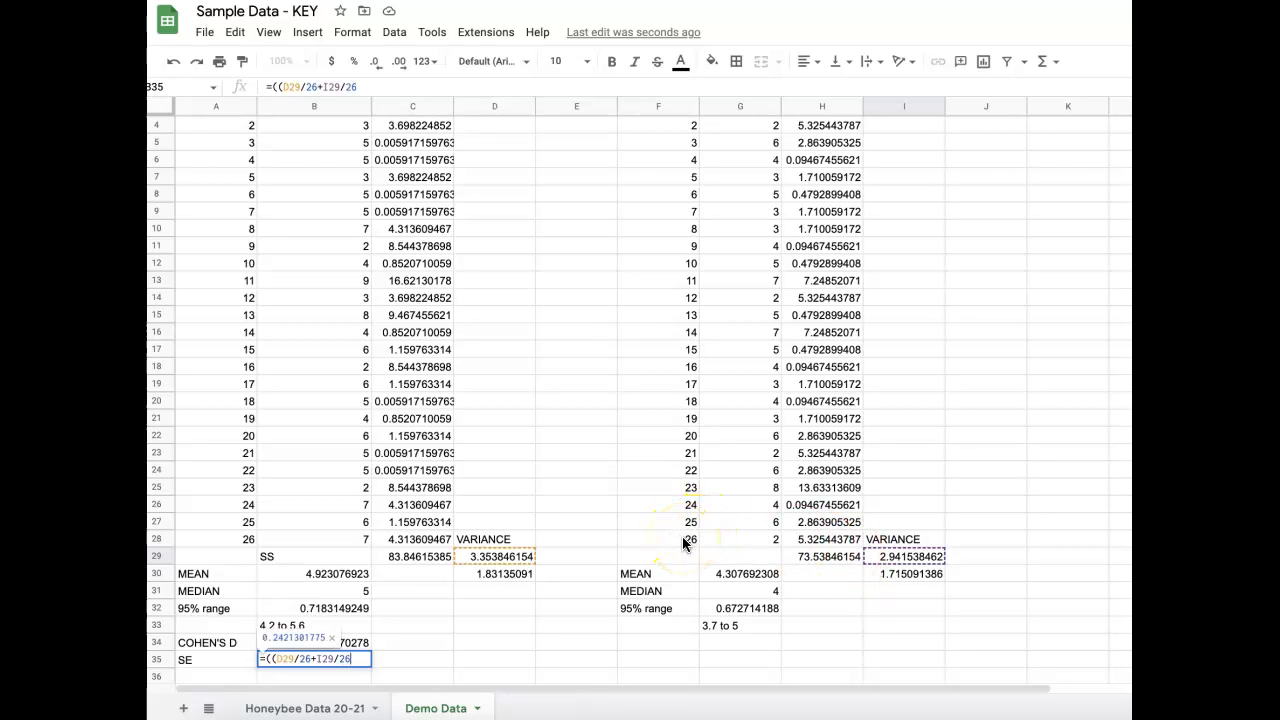
pyautogui.write('))^0.')
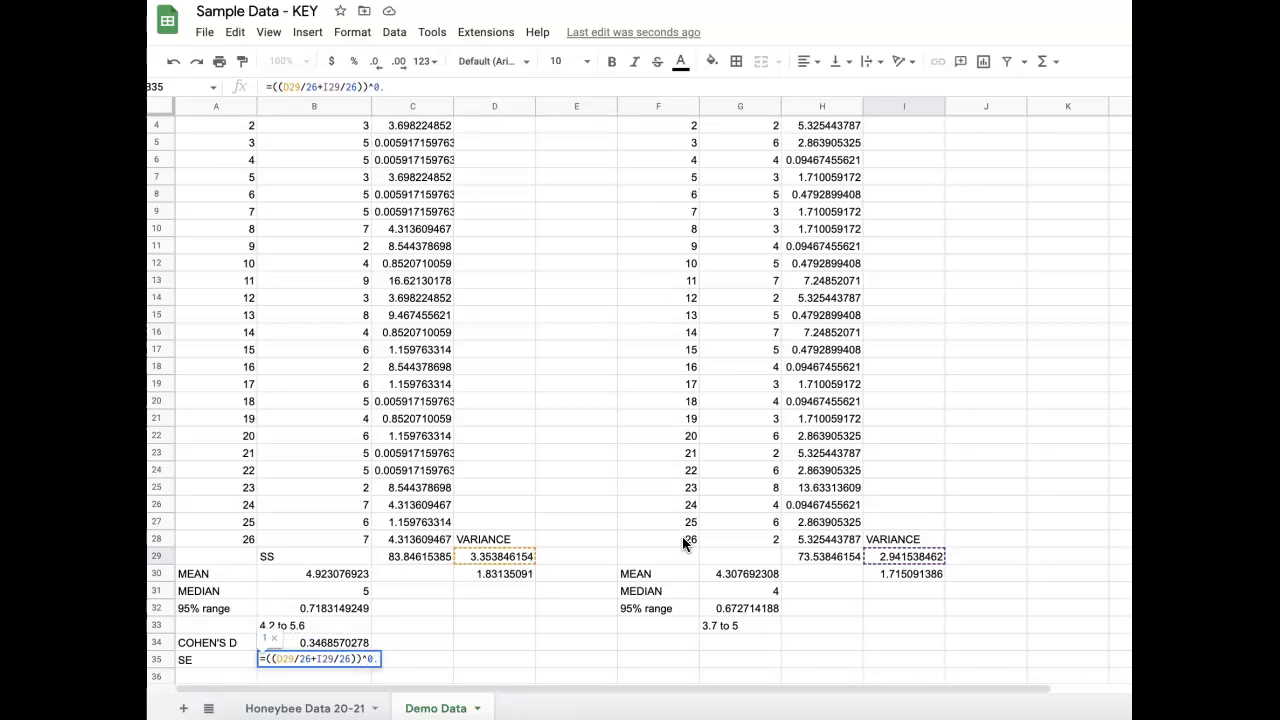
pyautogui.write('5')
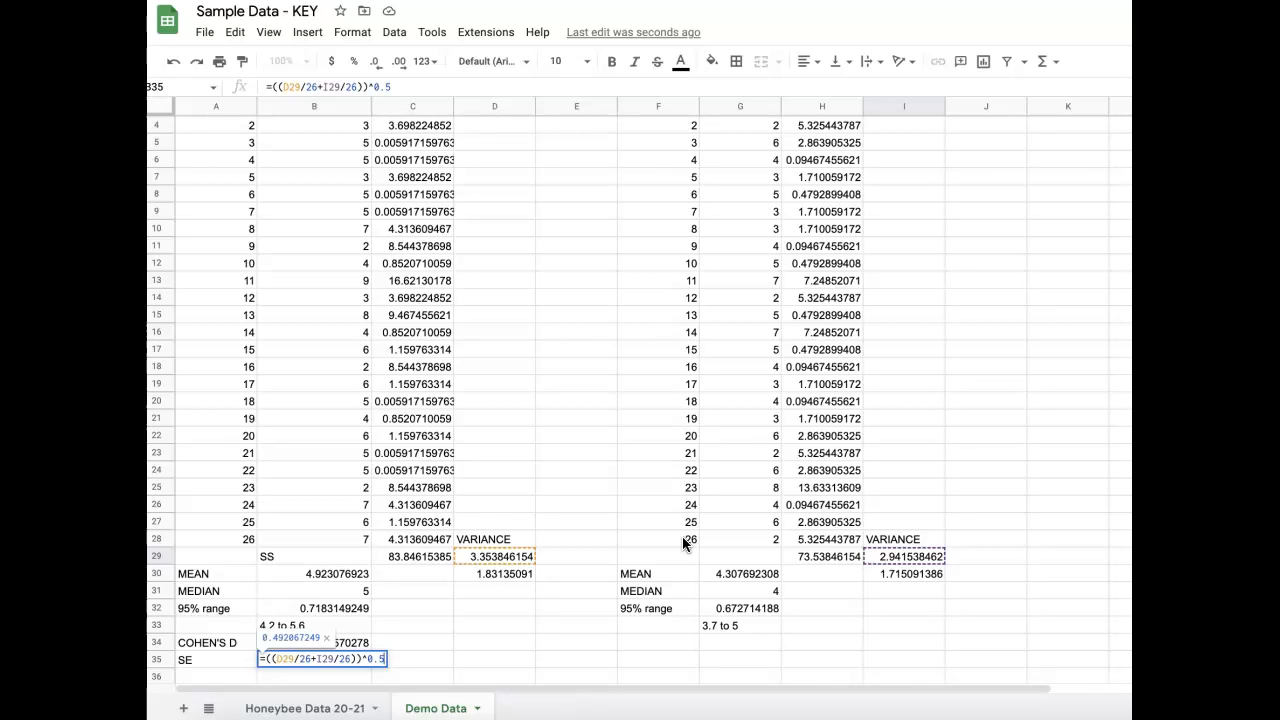
pyautogui.press('Return')
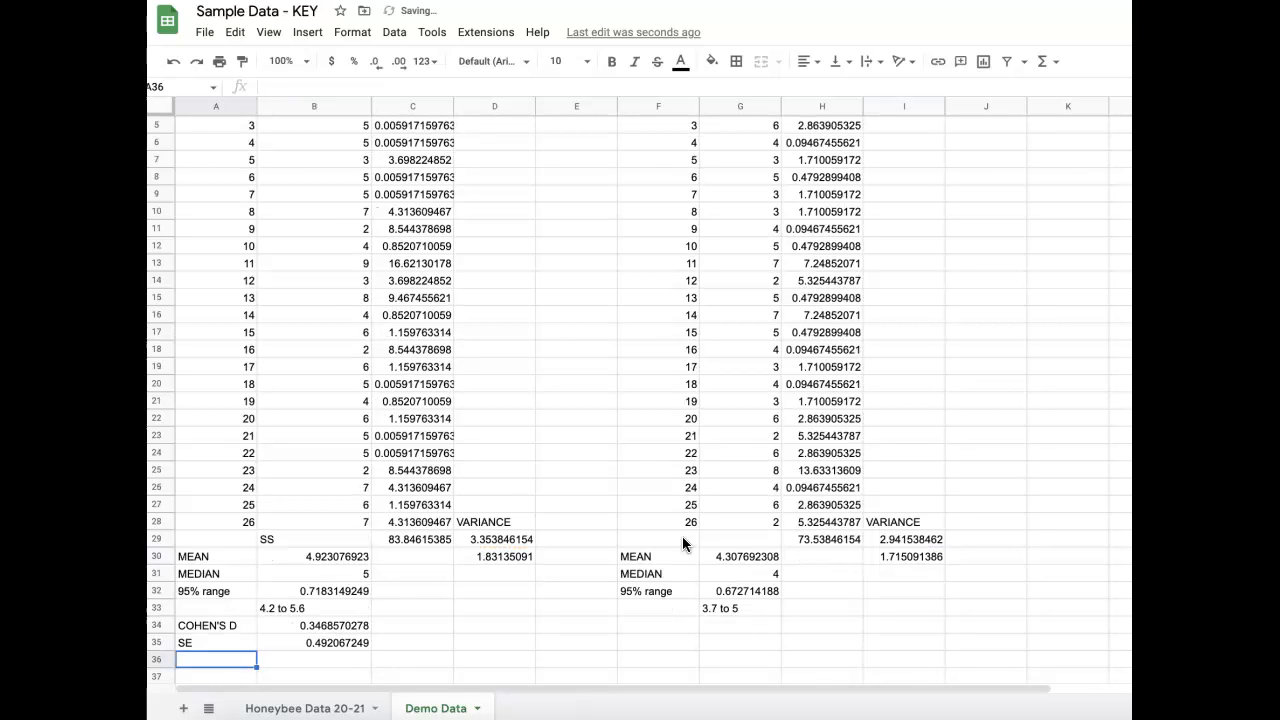
# Label cell A36, directly below the SE label, as "T-VALUE"
pyautogui.write('T')
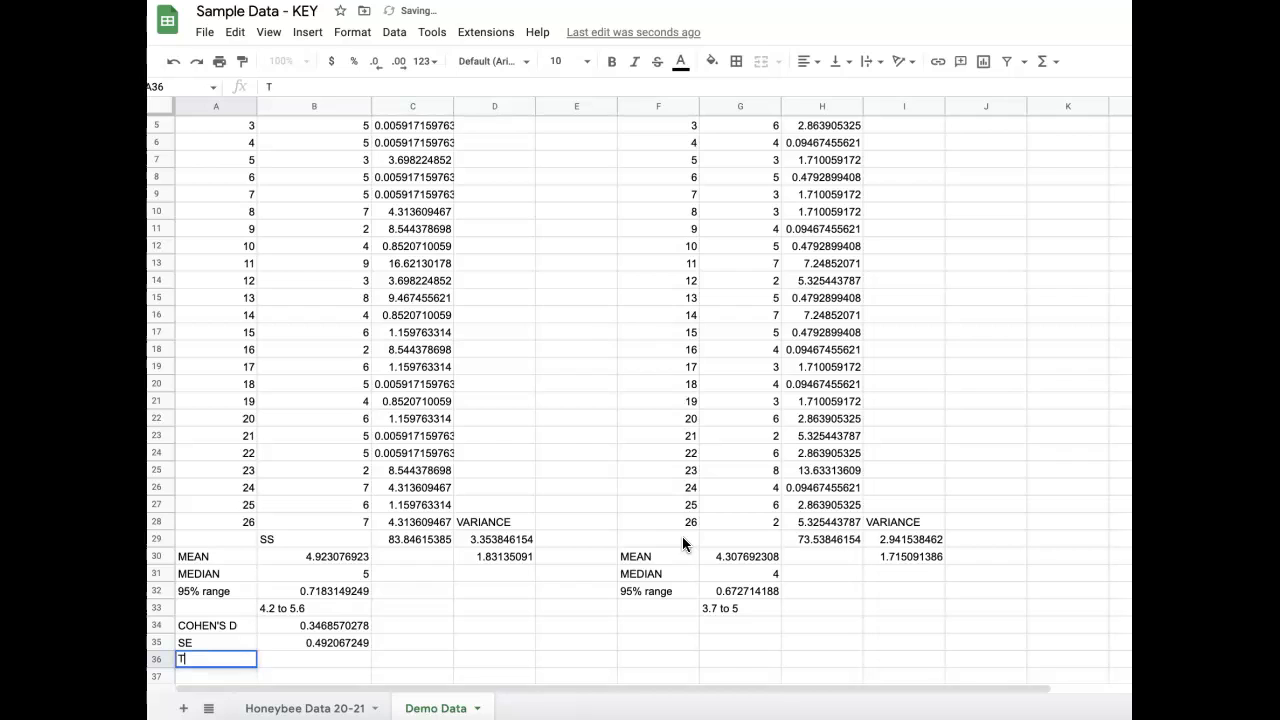
pyautogui.write('-VALUE')
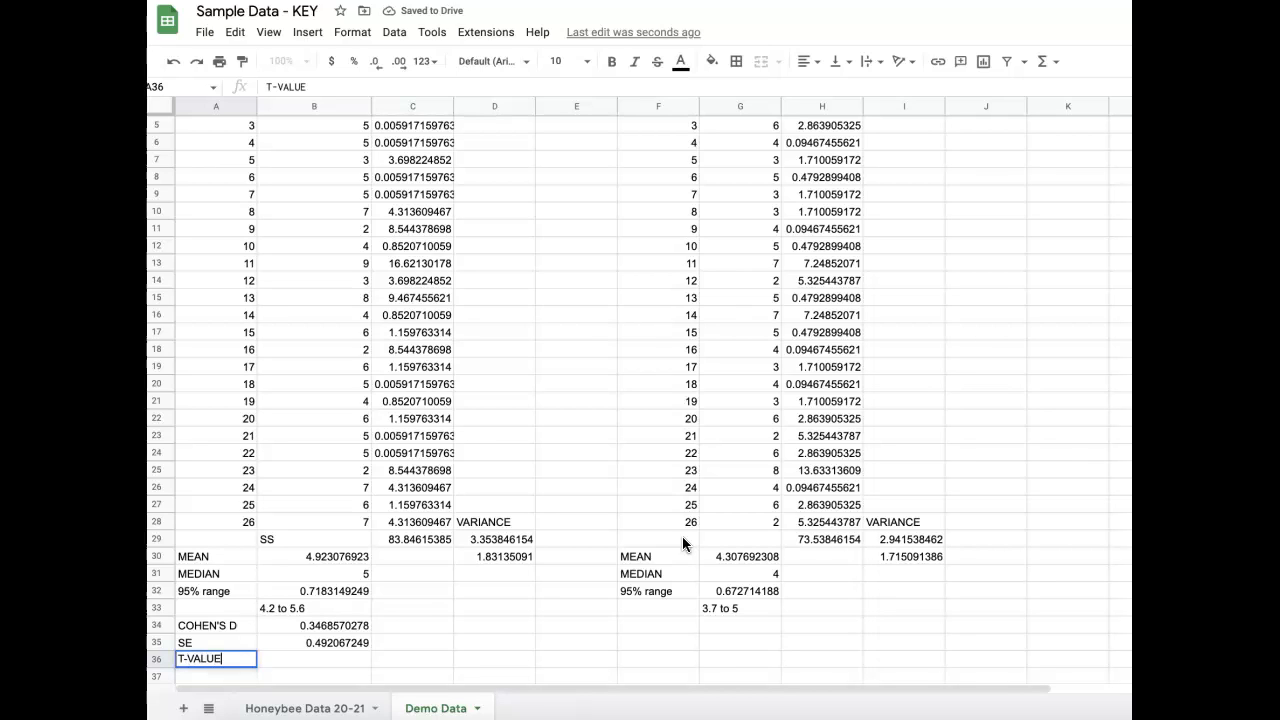
pyautogui.press('Tab')
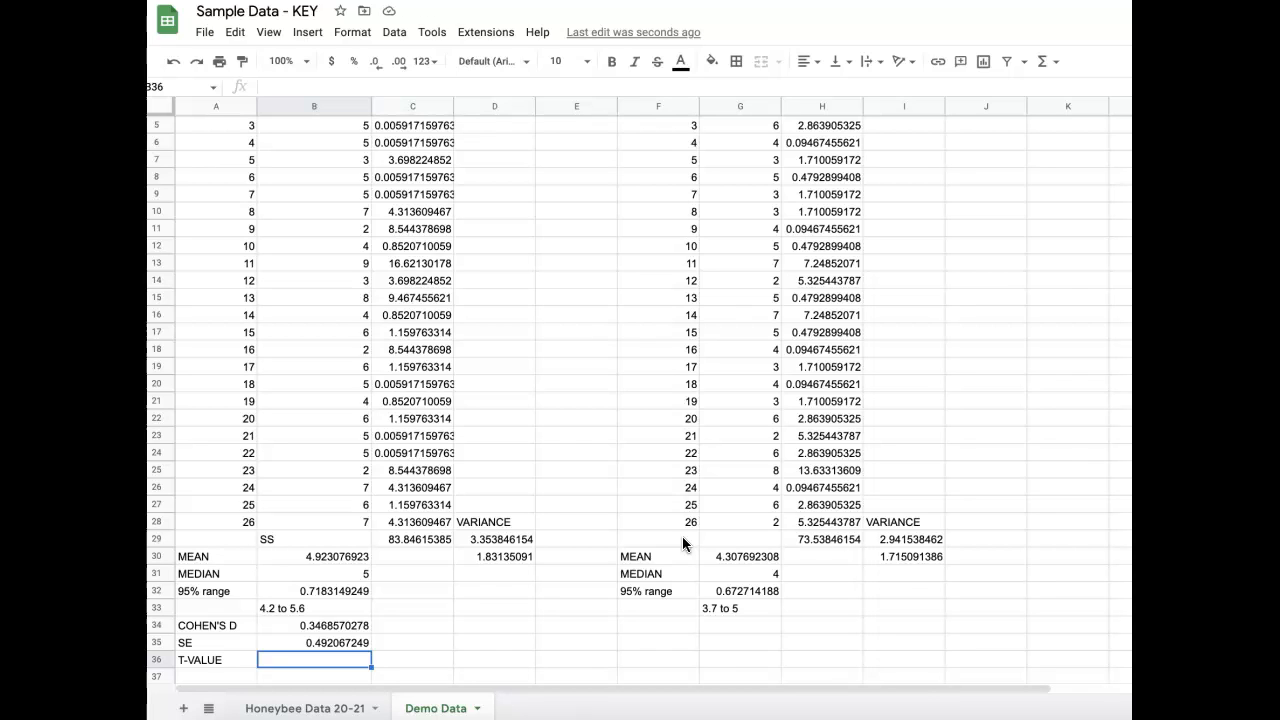
# Calculate the t-value in B36 from the two means and the standard error with =ABS(B30-G30)/B35
pyautogui.write('=')
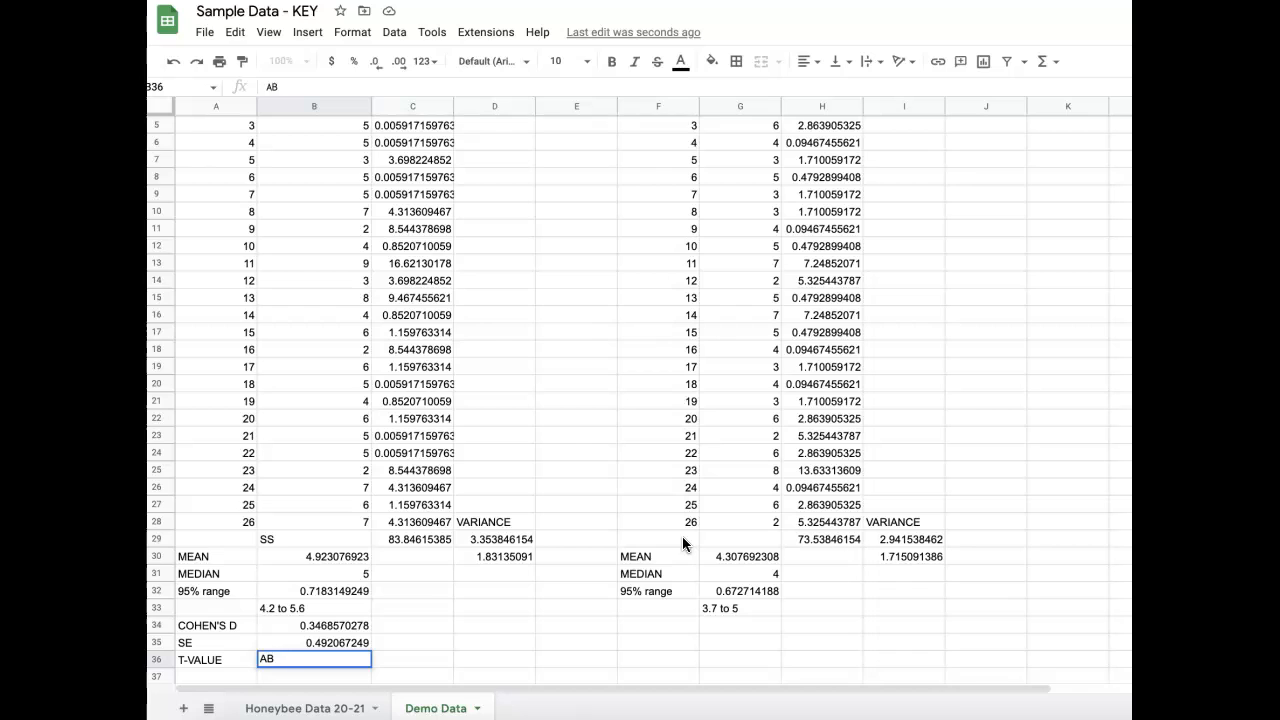
pyautogui.write('ABS(')
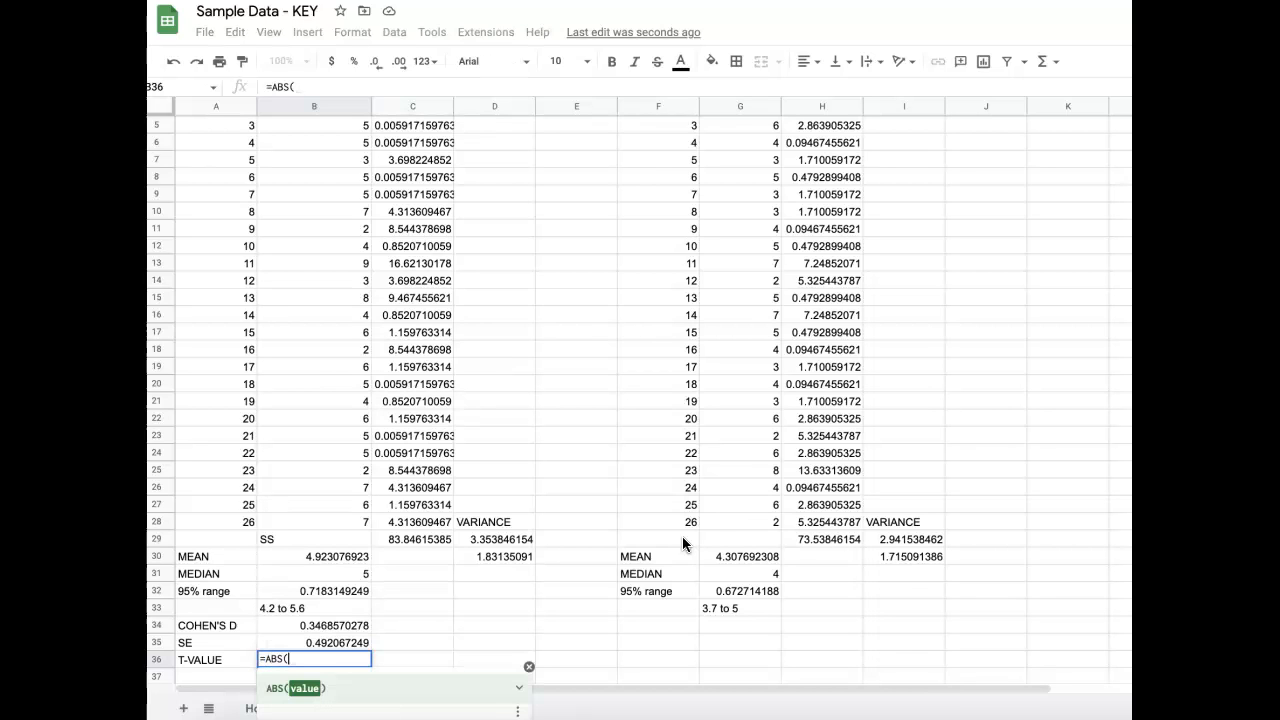
pyautogui.click(323, 558)
pyautogui.write('-')
pyautogui.click(741, 557)
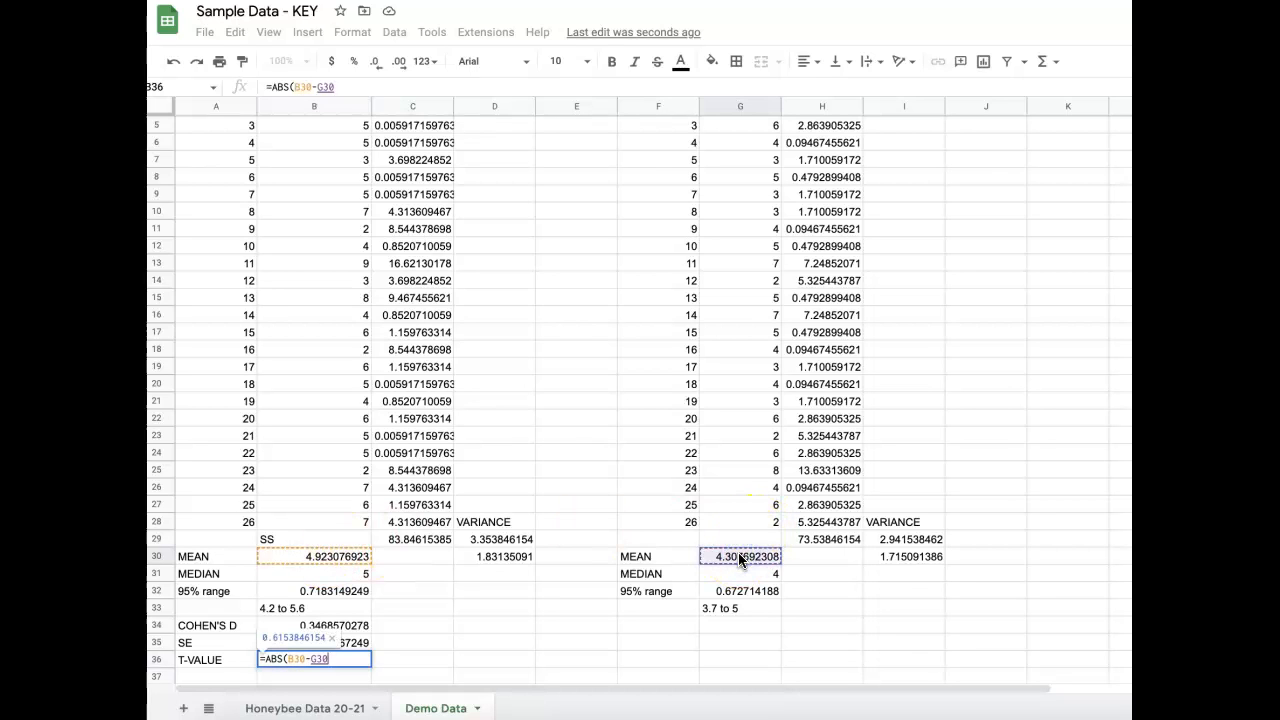
pyautogui.write(')')
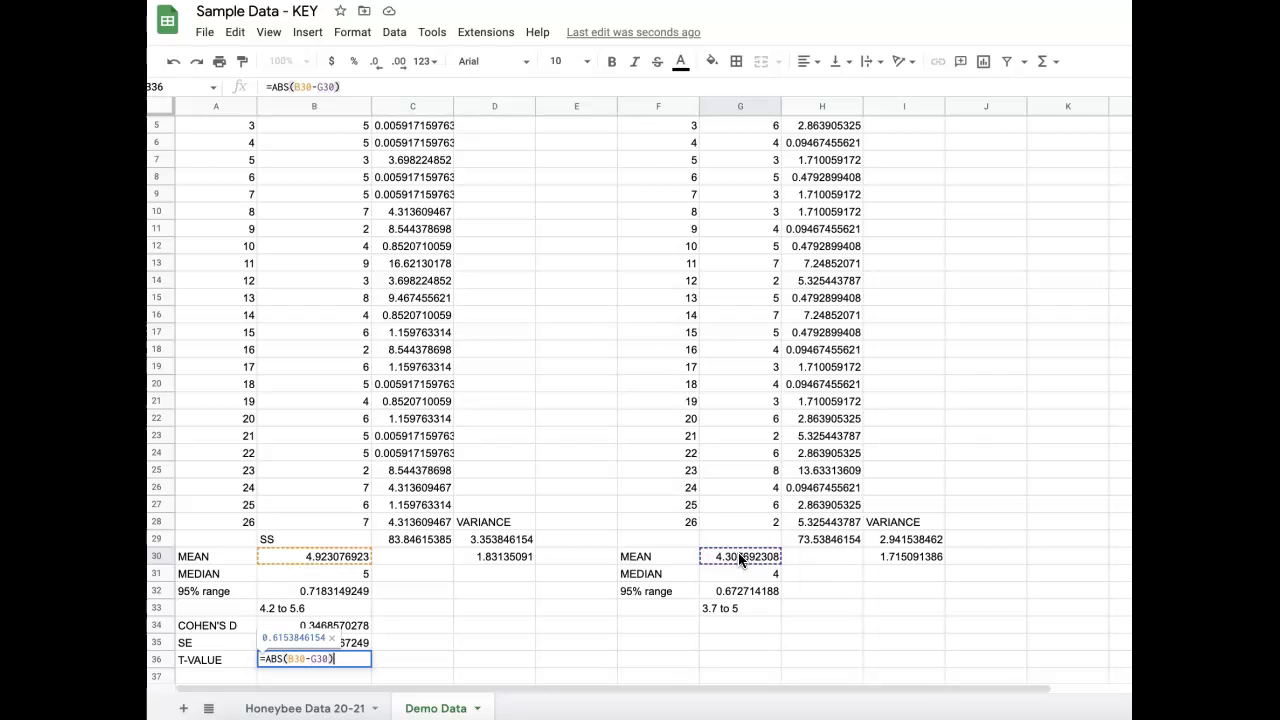
pyautogui.write('/')
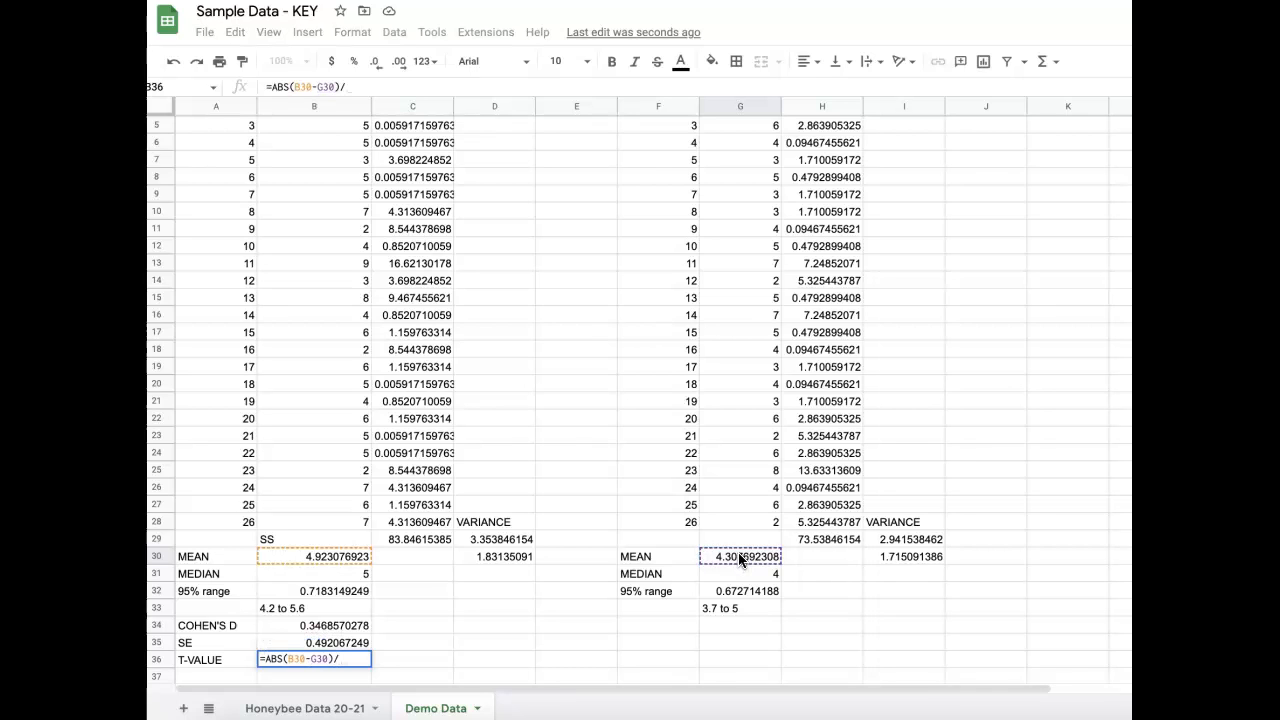
pyautogui.click(325, 645)
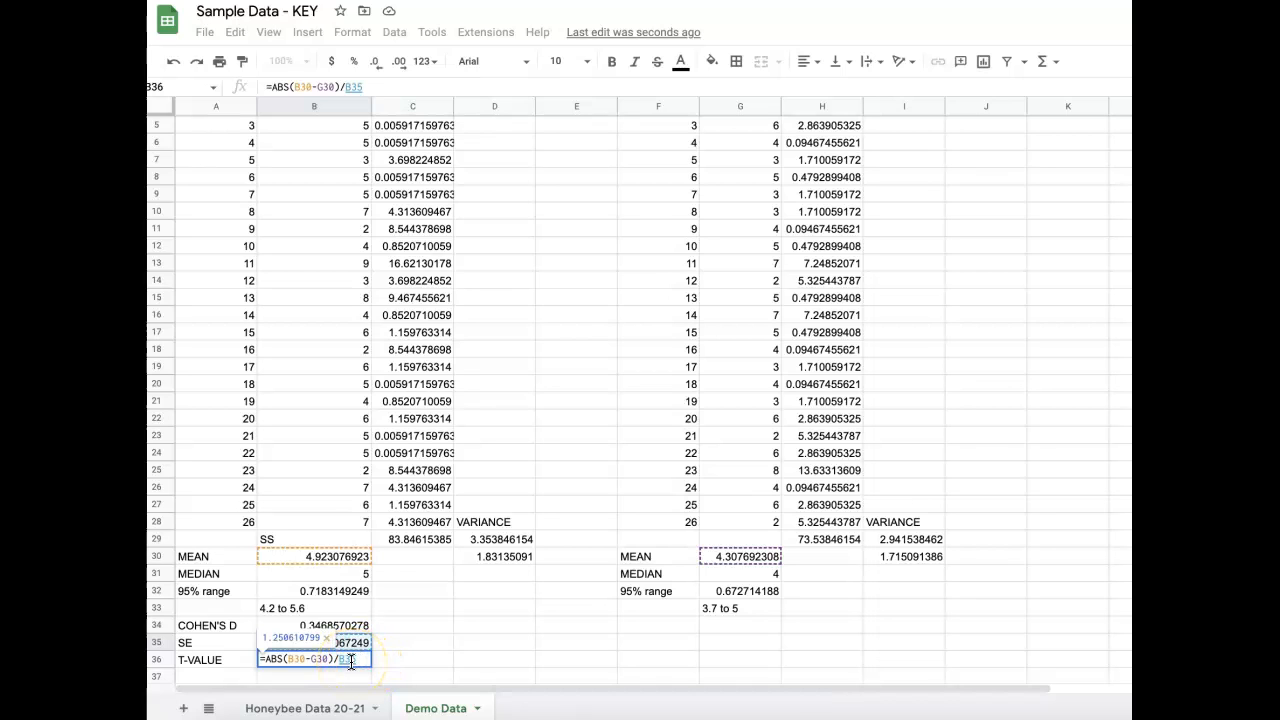
pyautogui.press('Return')
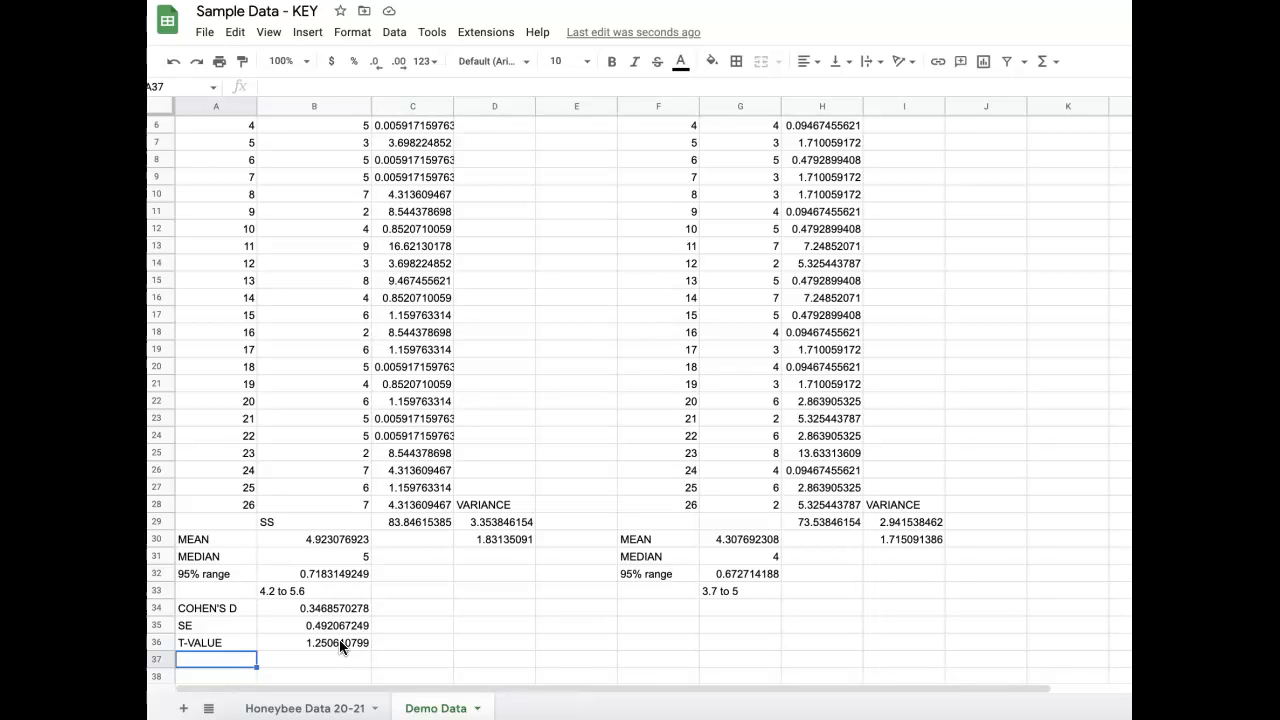
# Check both groups' sample sizes in row 28, and enter "TABLE VALUE" in D36 with the critical value 2.01 in E36
pyautogui.click(241, 509)
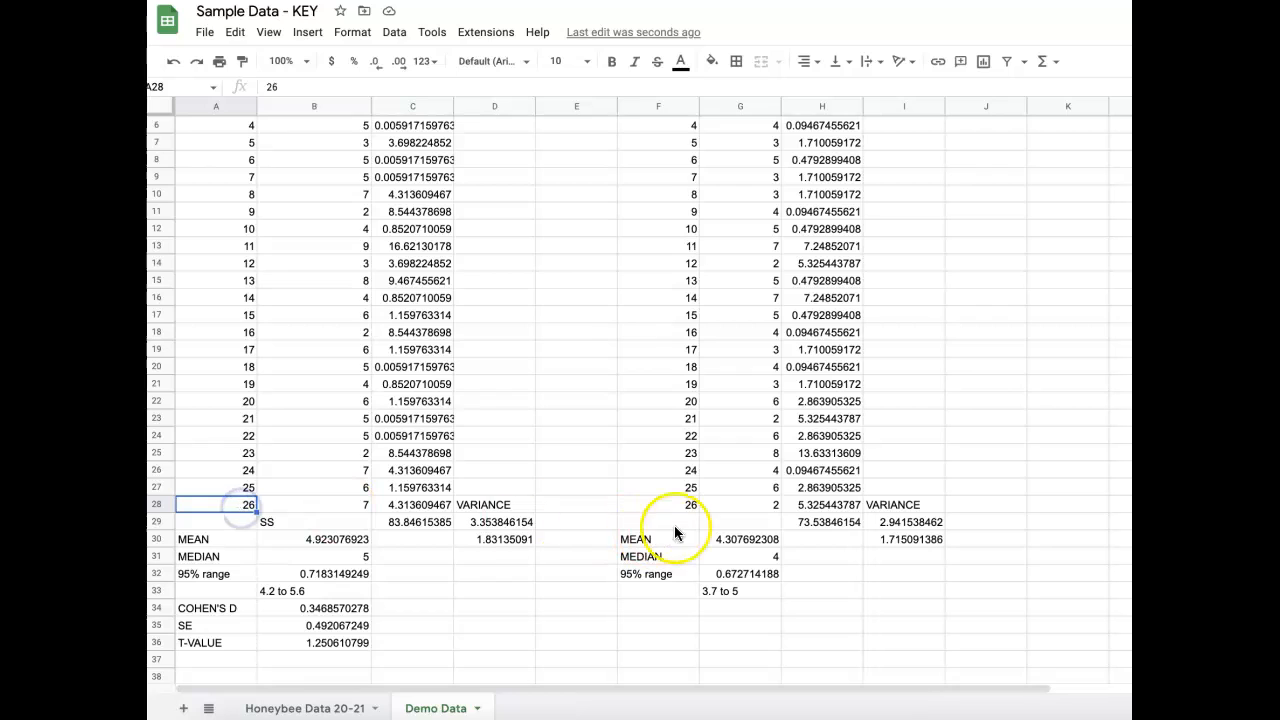
pyautogui.click(684, 507)
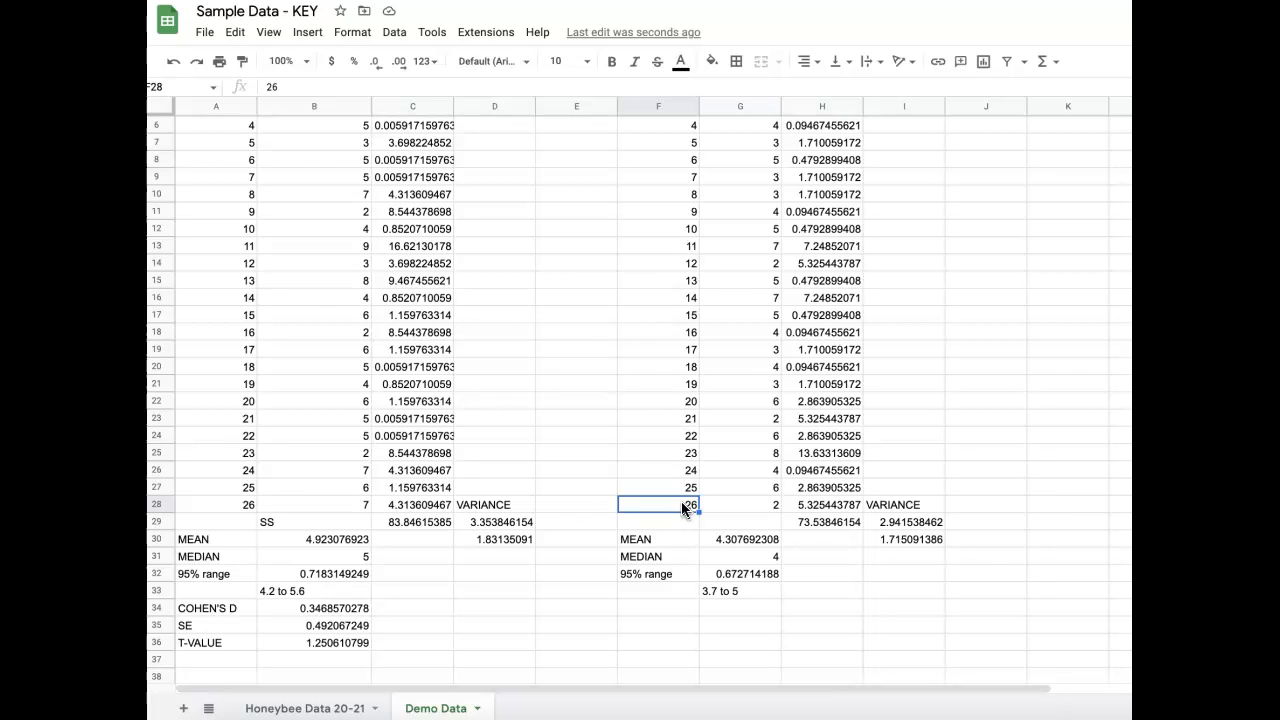
pyautogui.click(700, 514)
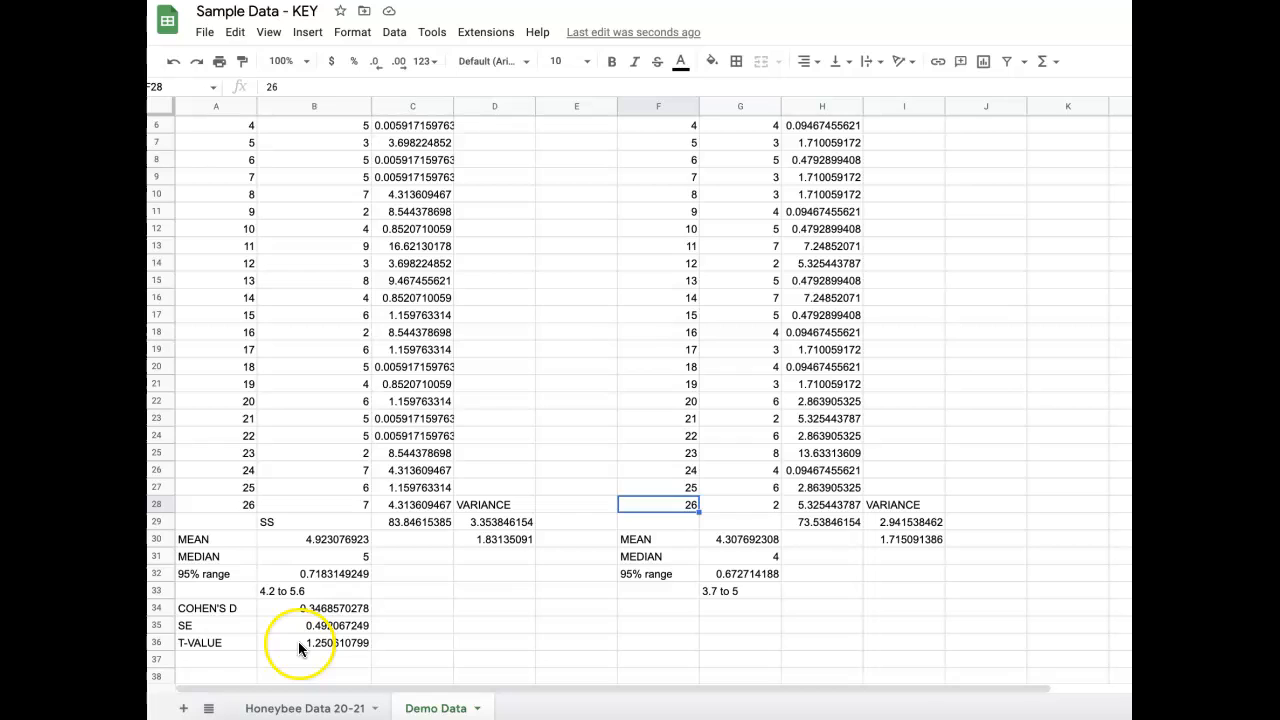
pyautogui.click(489, 641)
pyautogui.write('TA')
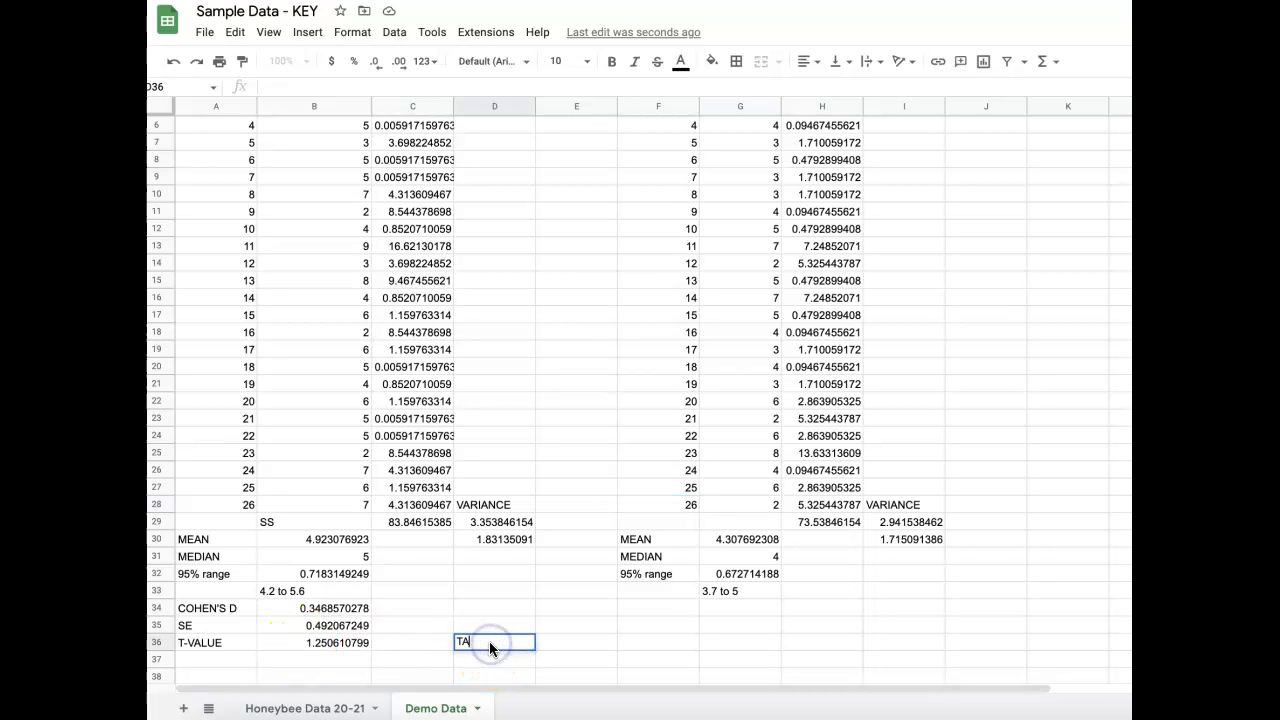
pyautogui.write('BLE VALUE')
pyautogui.press('Tab')
pyautogui.write('2.01')
pyautogui.press('Return')
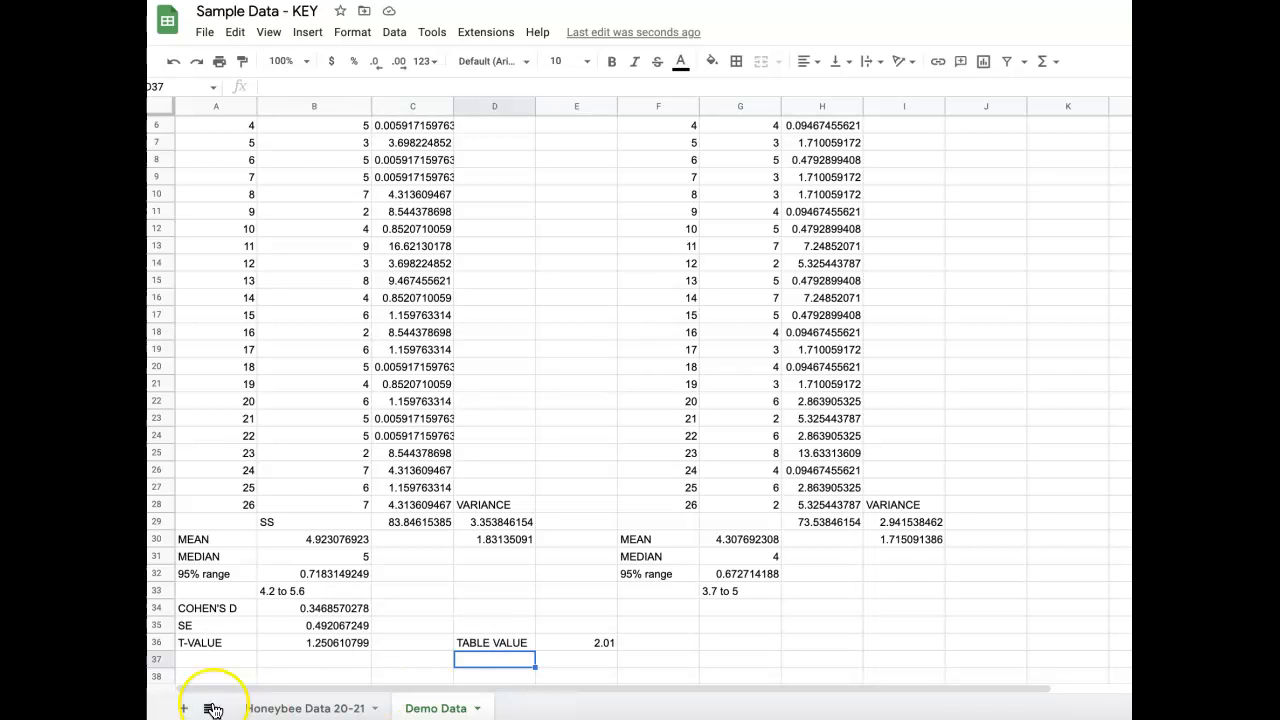
# Enter the note "IF CALC T-VALUE IS SMALLER THAN CRITICAL VALUE, NOT SIGNIFICANTLY DIFFERENT" in B37, with NOT underlined
pyautogui.click(338, 645)
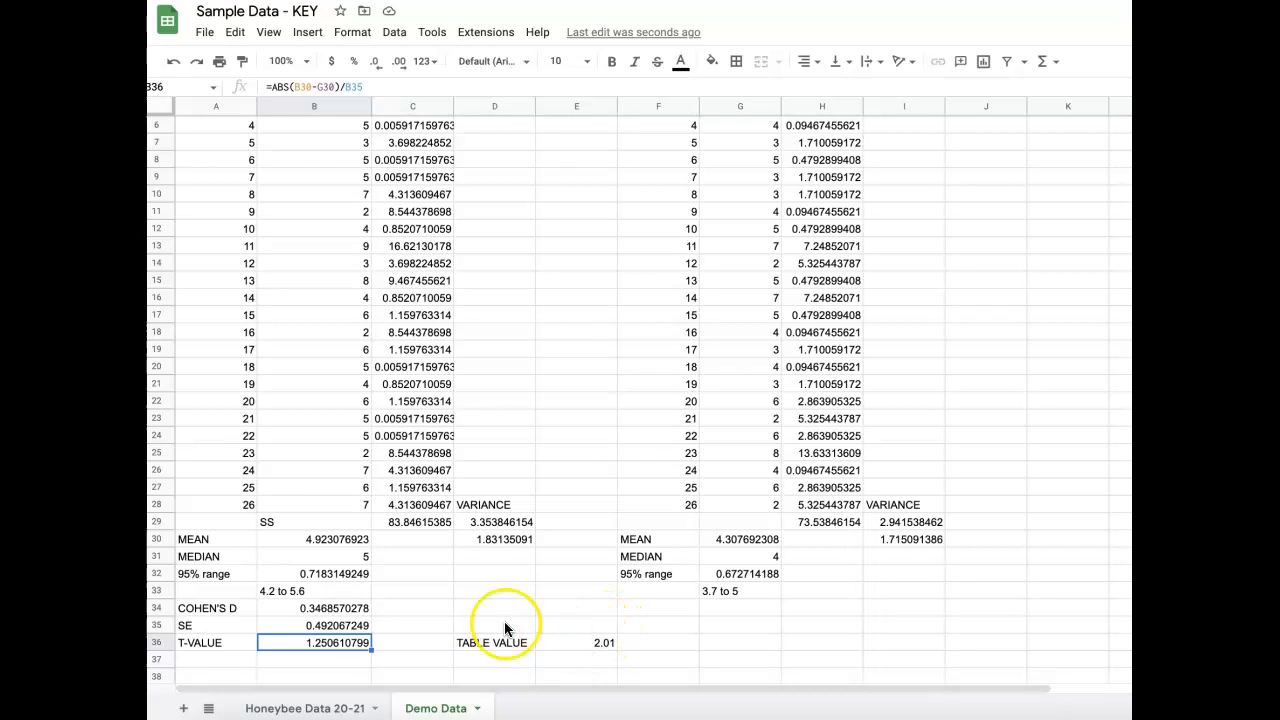
pyautogui.click(336, 662)
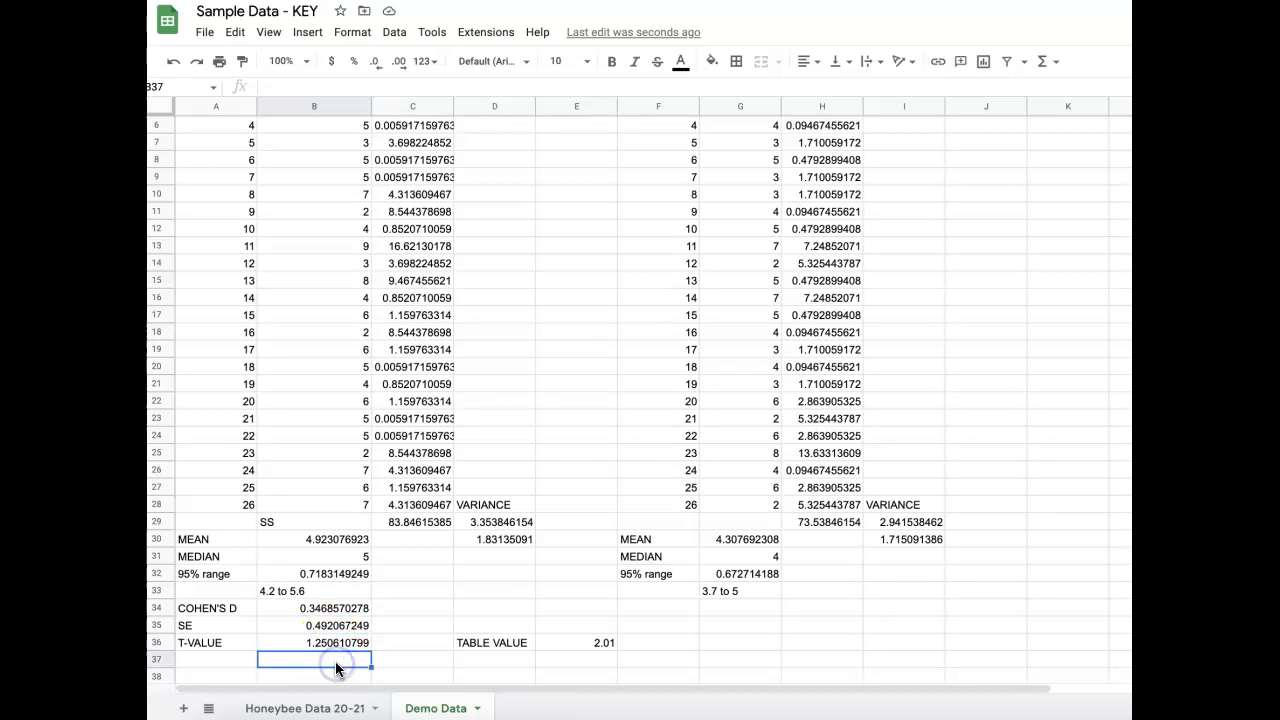
pyautogui.write('IF')
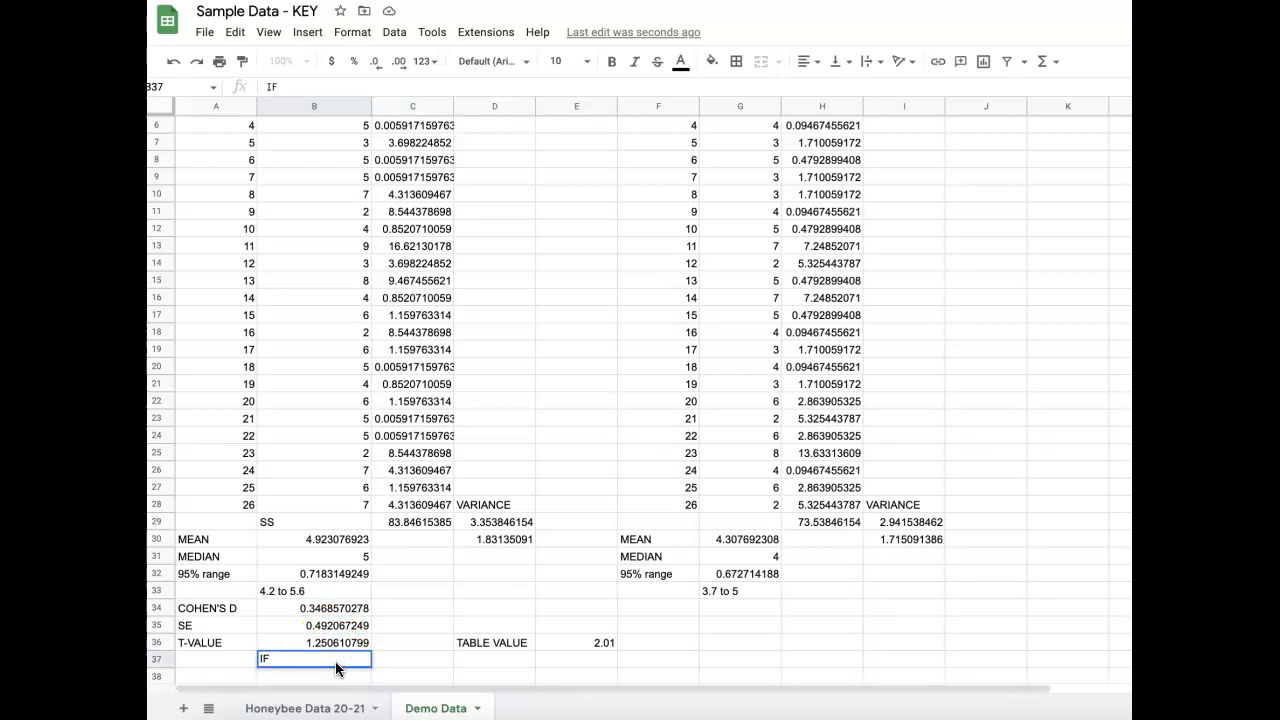
pyautogui.write(' CALC T-VALUE IS ')
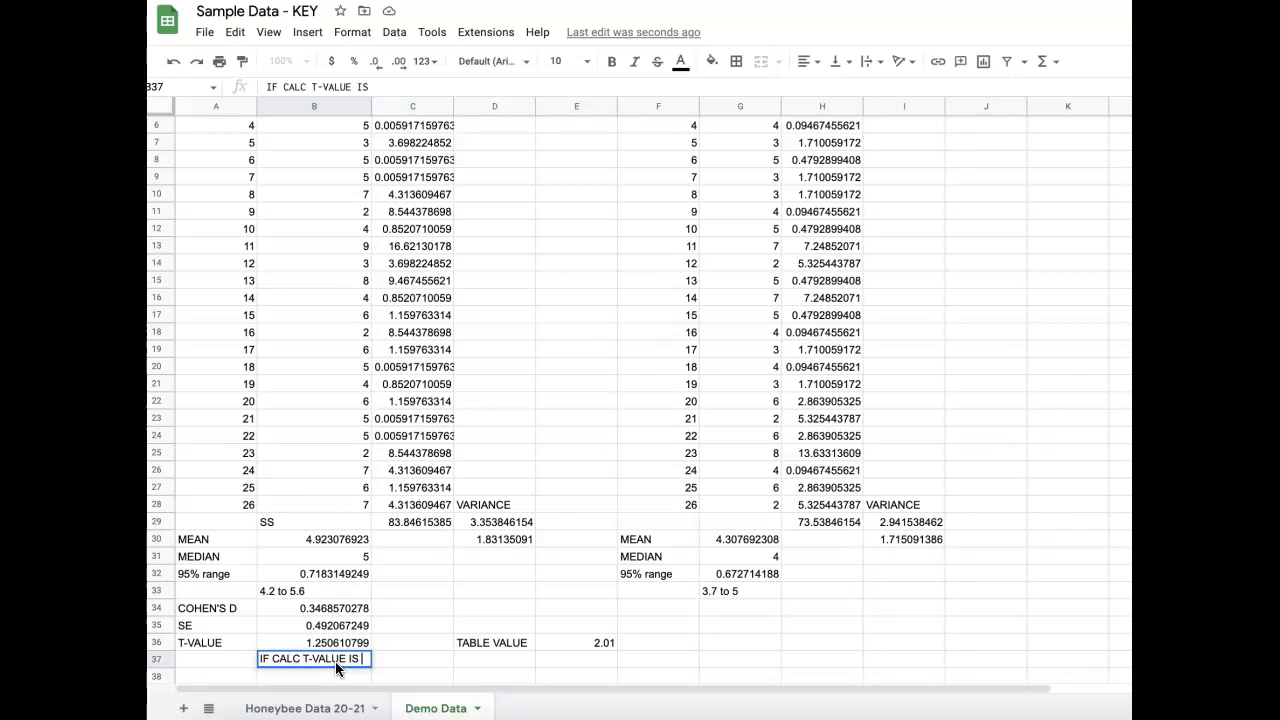
pyautogui.write('SMALLER THA')
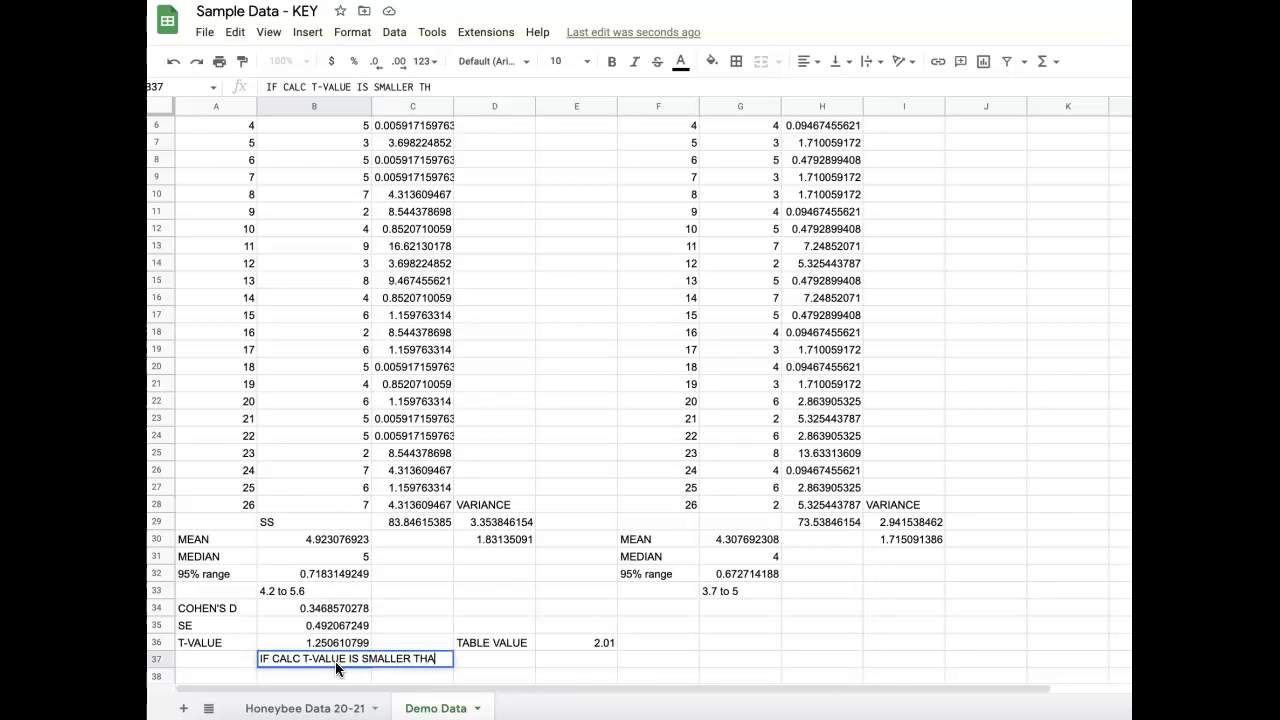
pyautogui.write('N CRITICAL ')
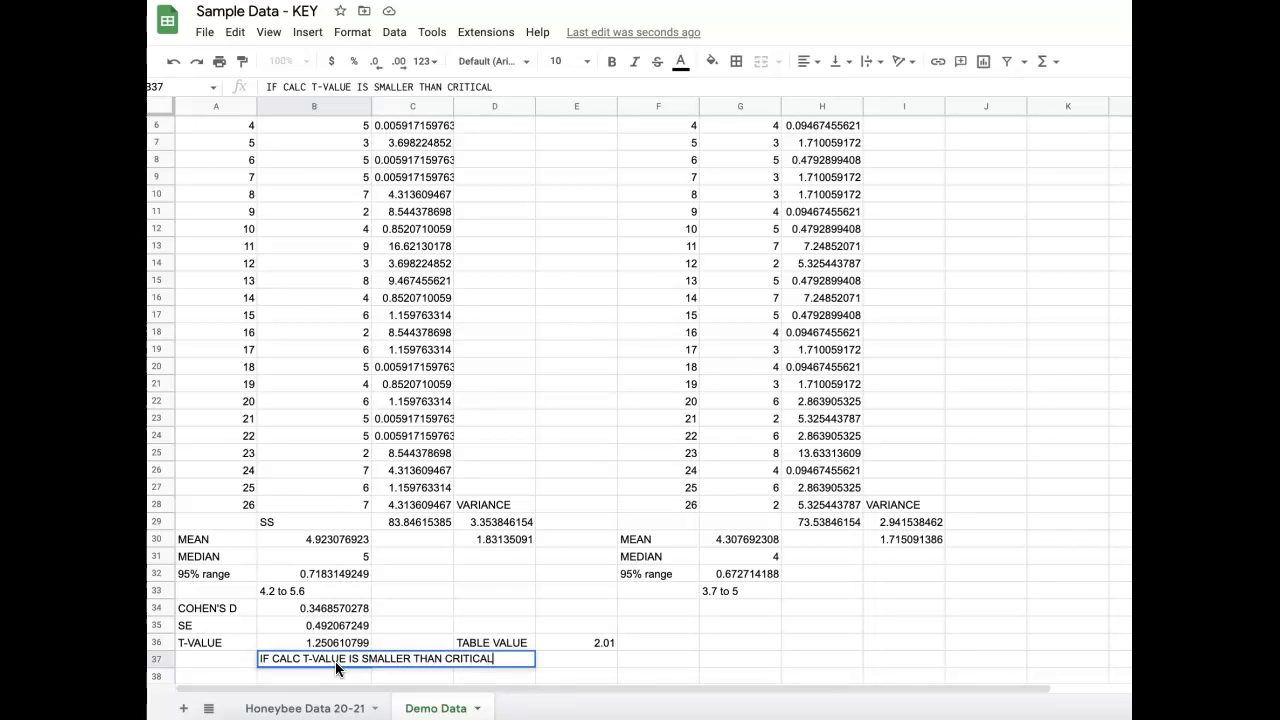
pyautogui.write('VALUE, ')
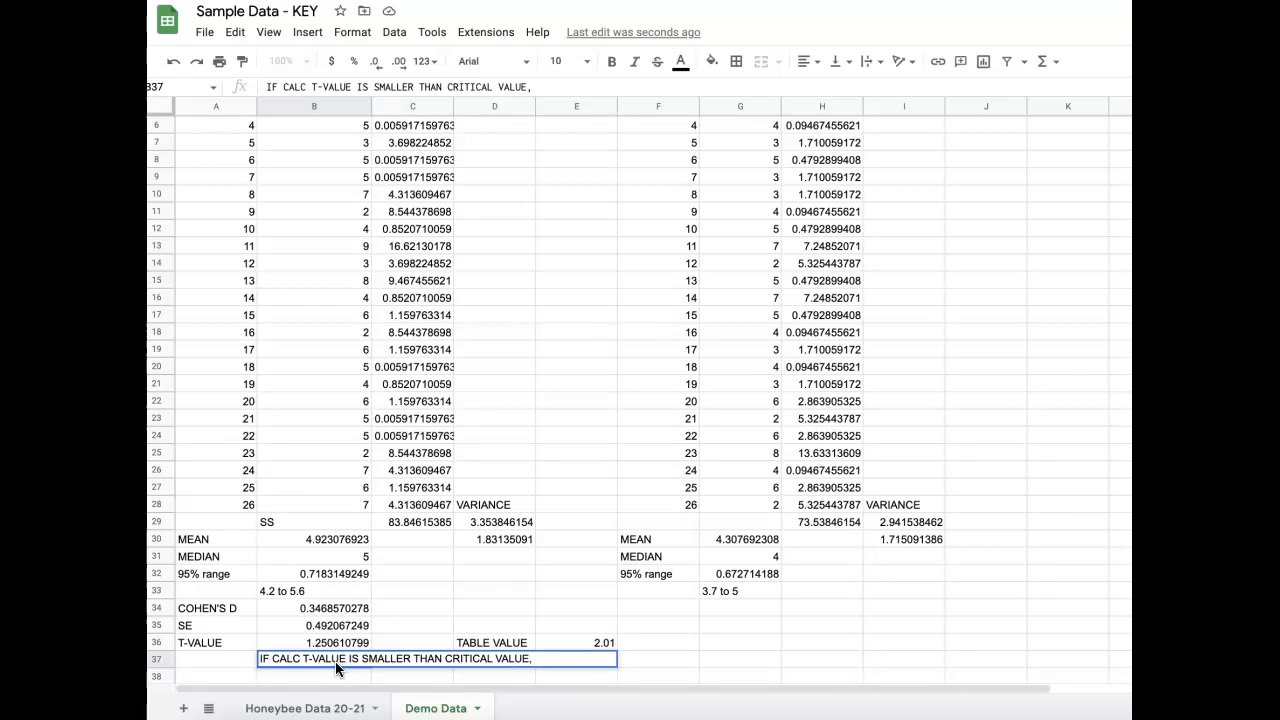
pyautogui.write('NOT SIGNIFICA')
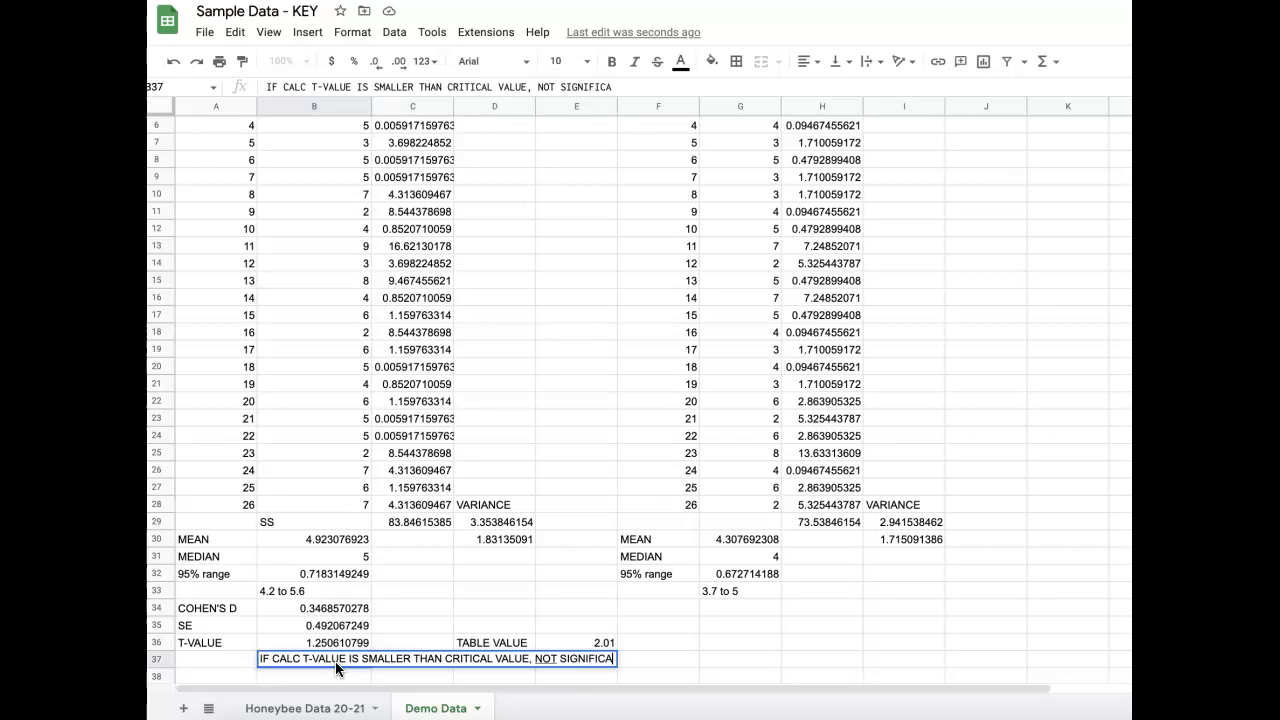
pyautogui.write('NTLY DIFFERENT')
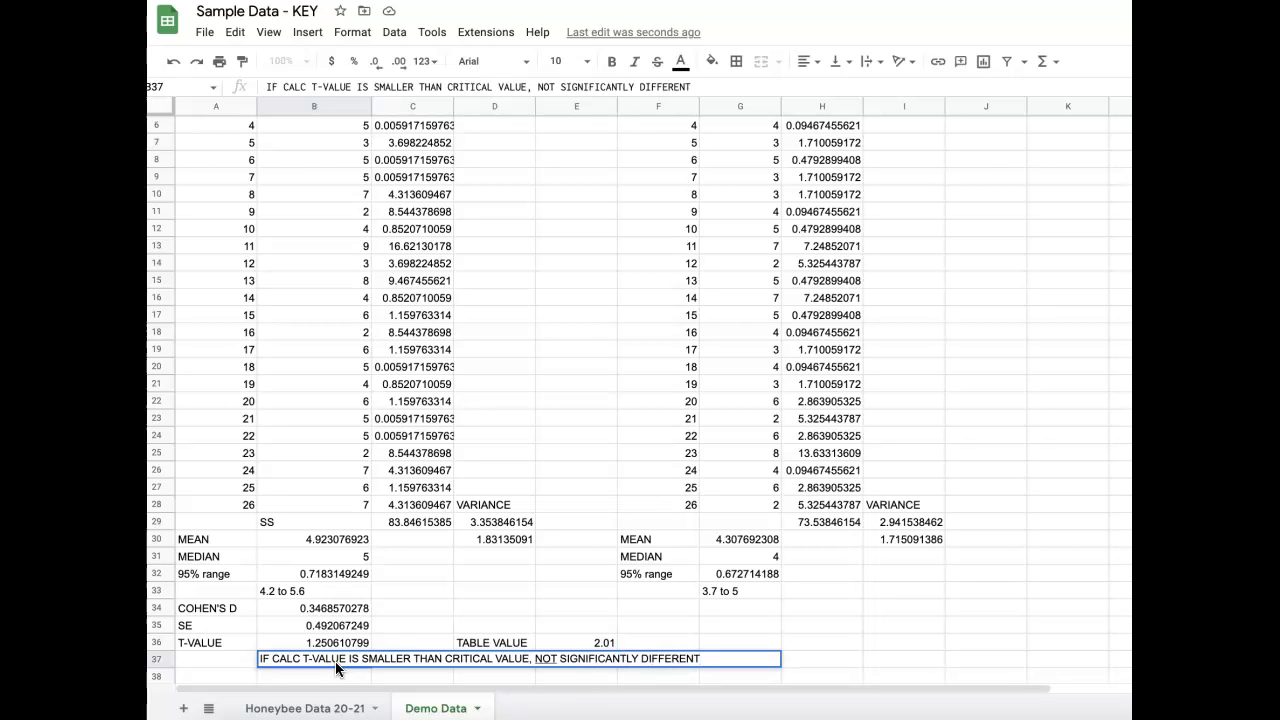
pyautogui.press('Return')
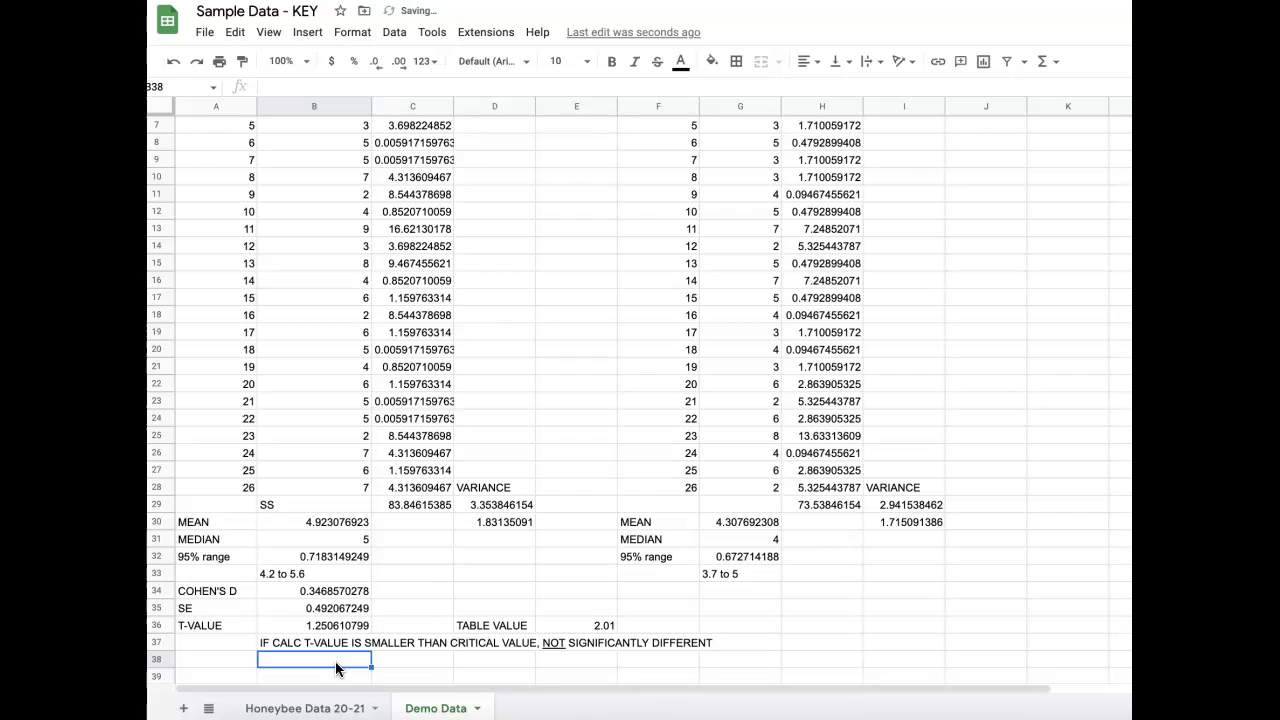